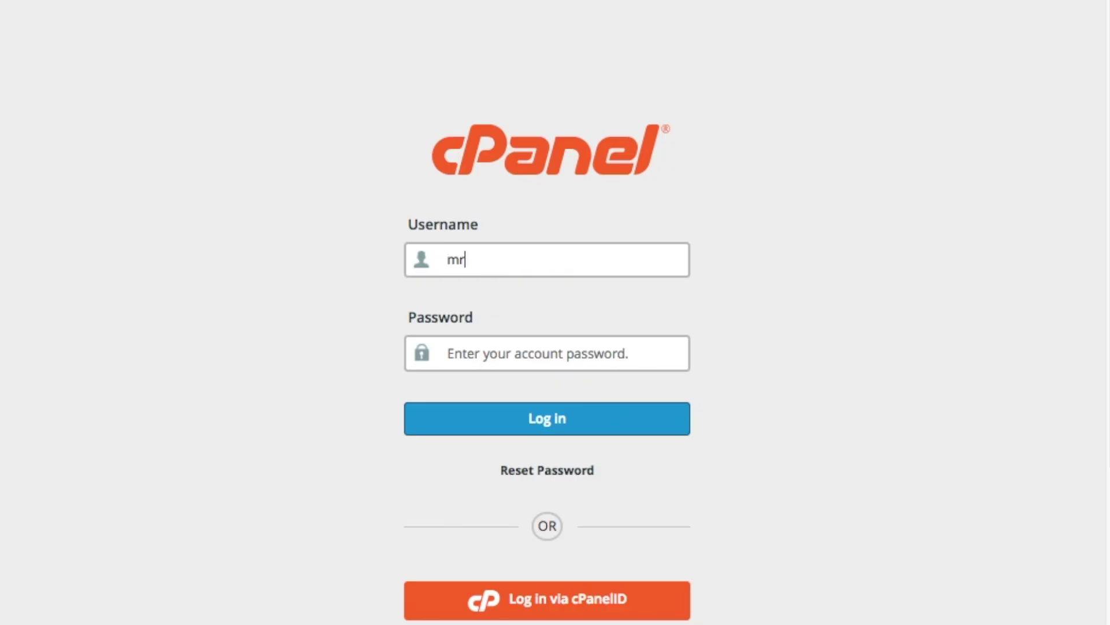
Sign in to cPanel with username and password and go to Cron Jobs.
{"action": "key", "text": "Tab"}
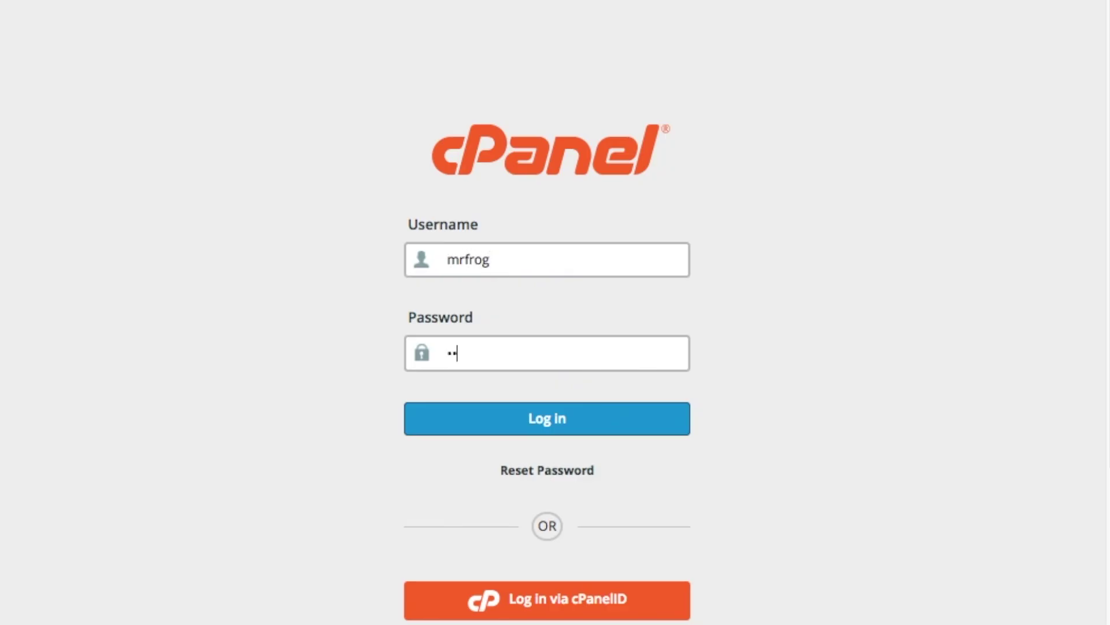
{"action": "key", "text": "Return"}
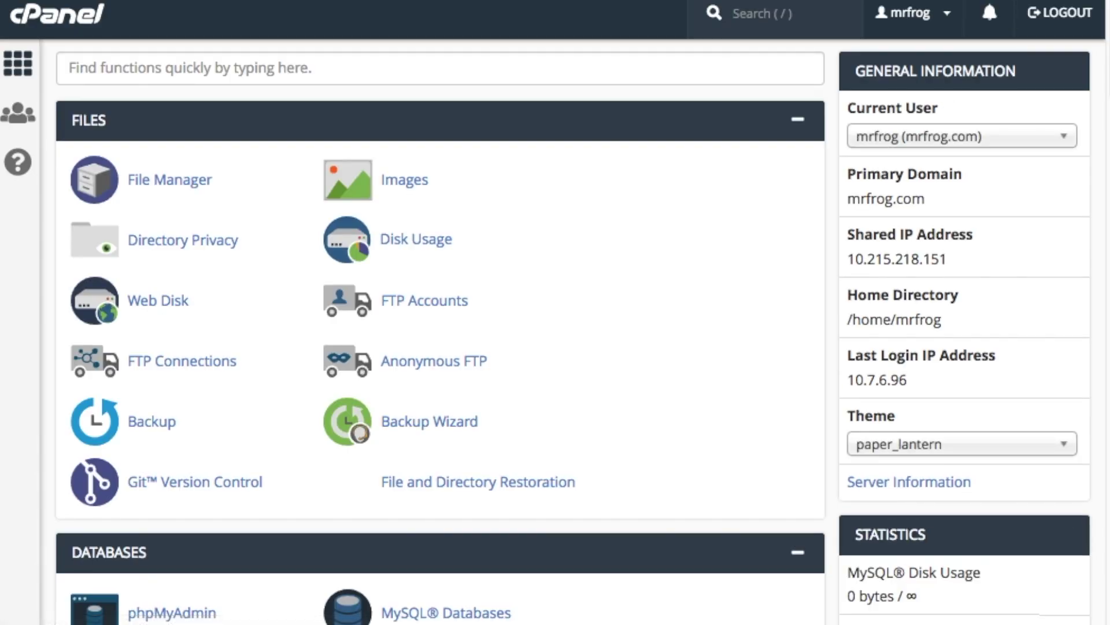
{"action": "scroll", "coordinate": [487, 267], "scroll_direction": "down", "scroll_amount": 4}
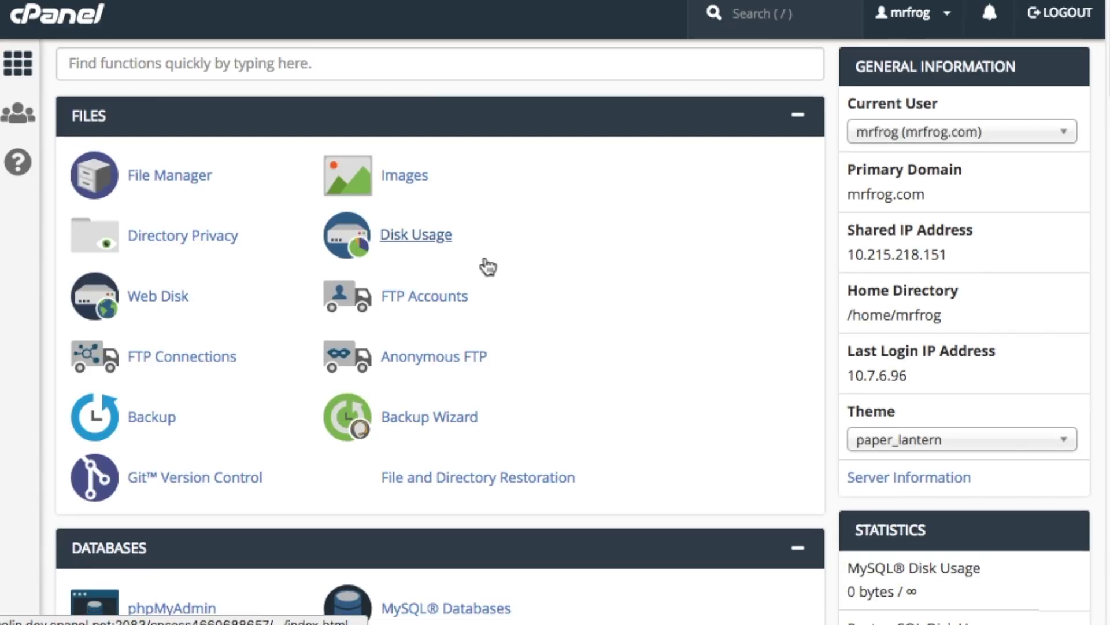
{"action": "scroll", "coordinate": [488, 266], "scroll_direction": "down", "scroll_amount": 3}
{"action": "scroll", "coordinate": [488, 265], "scroll_direction": "down", "scroll_amount": 5}
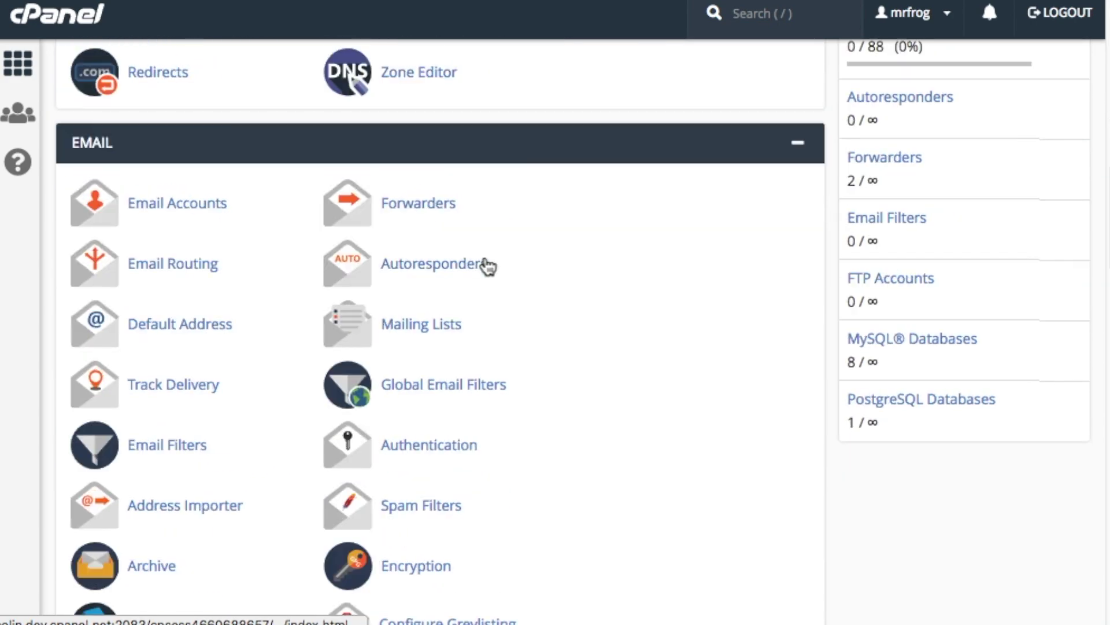
{"action": "scroll", "coordinate": [488, 265], "scroll_direction": "down", "scroll_amount": 3}
{"action": "scroll", "coordinate": [488, 265], "scroll_direction": "down", "scroll_amount": 2}
{"action": "scroll", "coordinate": [486, 257], "scroll_direction": "down", "scroll_amount": 2}
{"action": "scroll", "coordinate": [485, 258], "scroll_direction": "down", "scroll_amount": 3}
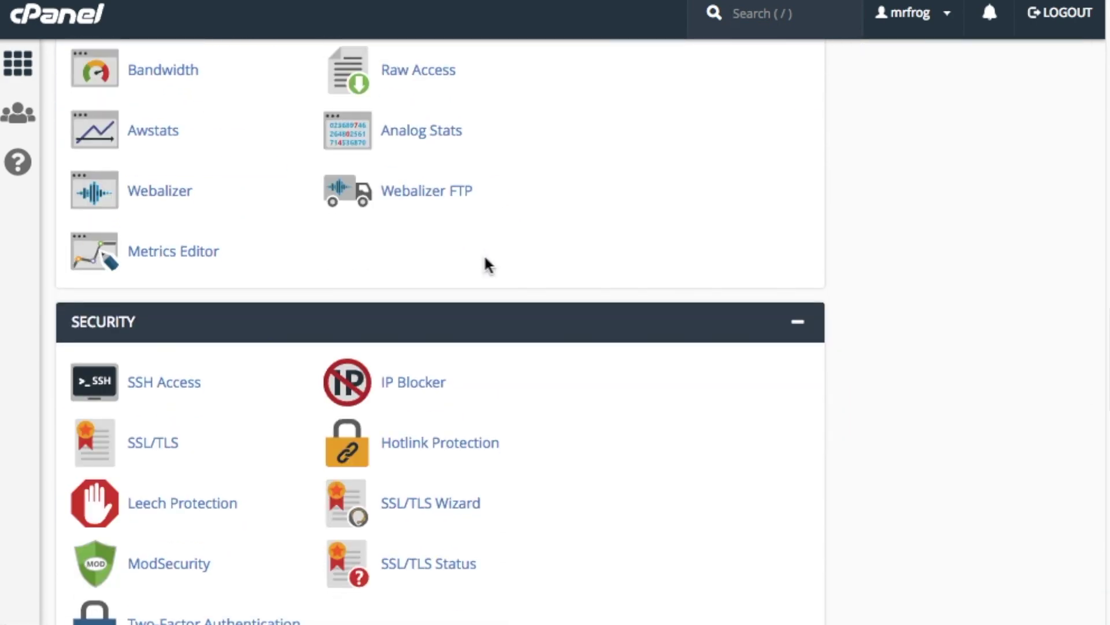
{"action": "scroll", "coordinate": [485, 258], "scroll_direction": "down", "scroll_amount": 6}
{"action": "scroll", "coordinate": [485, 258], "scroll_direction": "down", "scroll_amount": 3}
{"action": "scroll", "coordinate": [488, 268], "scroll_direction": "down", "scroll_amount": 2}
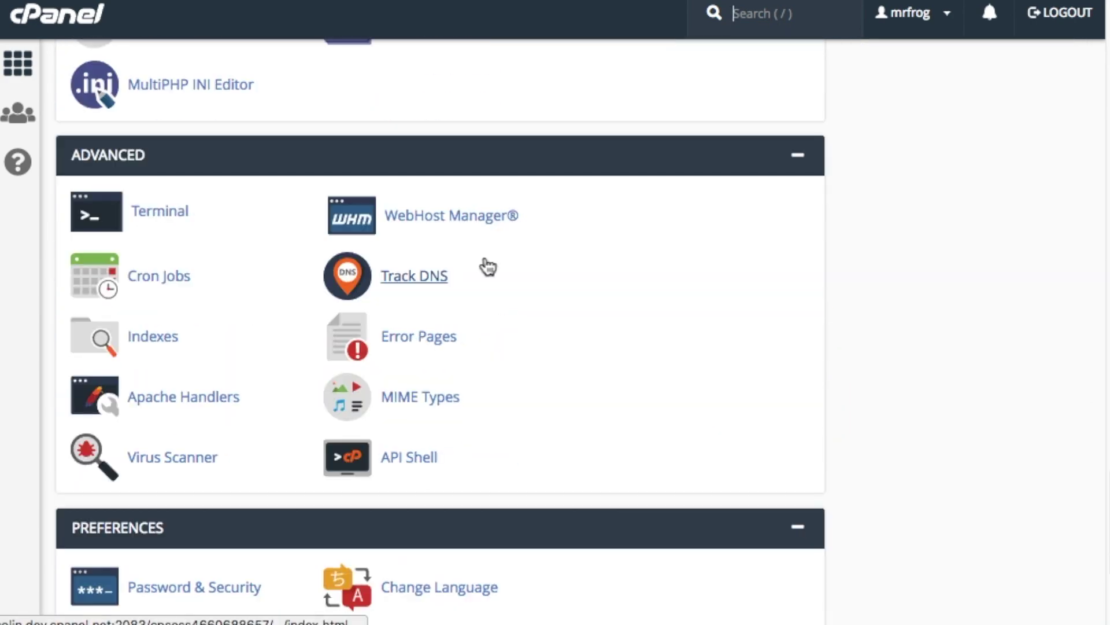
{"action": "left_click", "coordinate": [186, 276]}
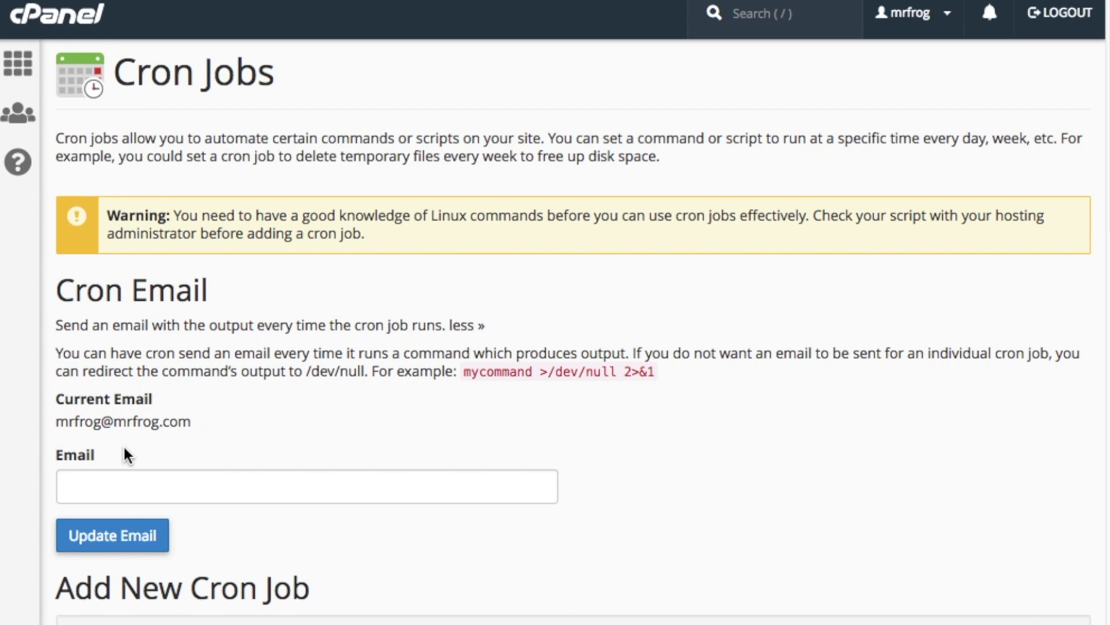
Change the cron notification email to the new address and save it.
{"action": "left_click", "coordinate": [109, 489]}
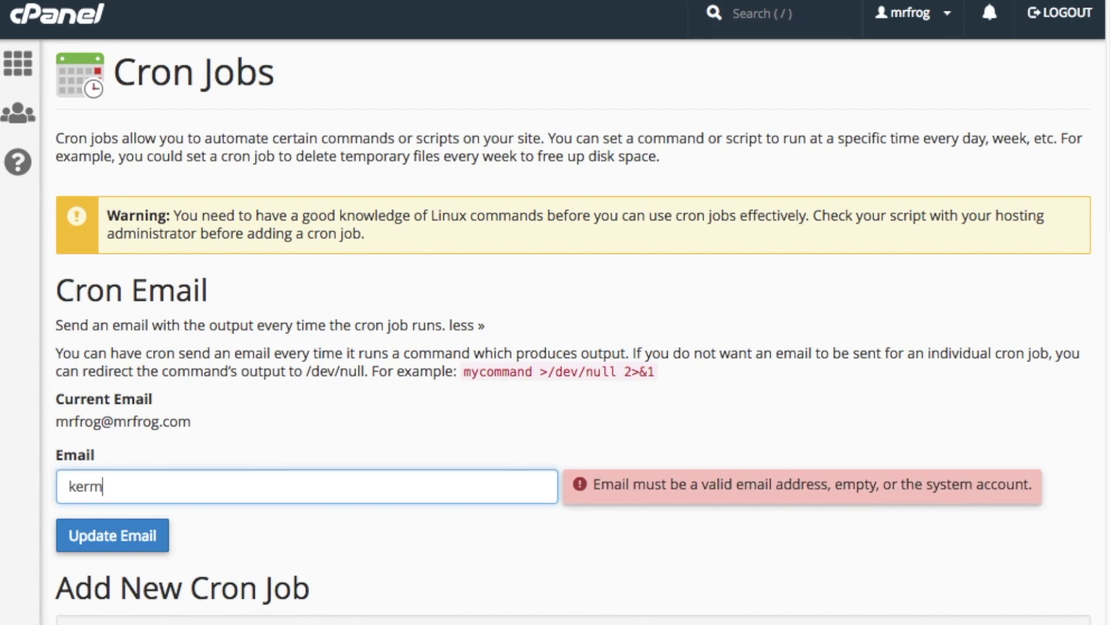
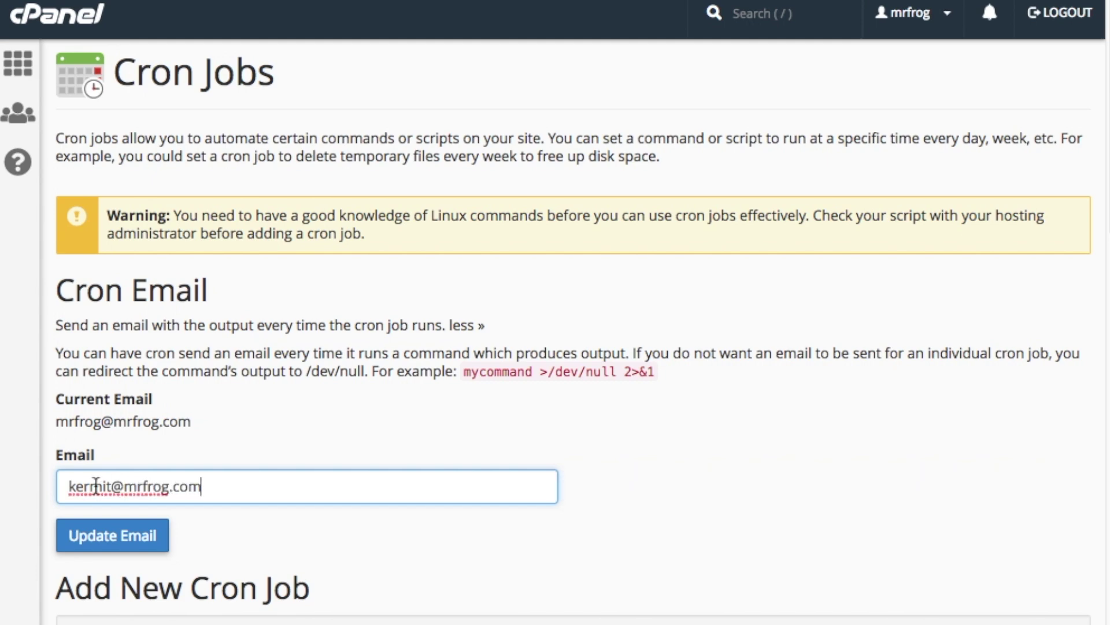
{"action": "left_click", "coordinate": [96, 551]}
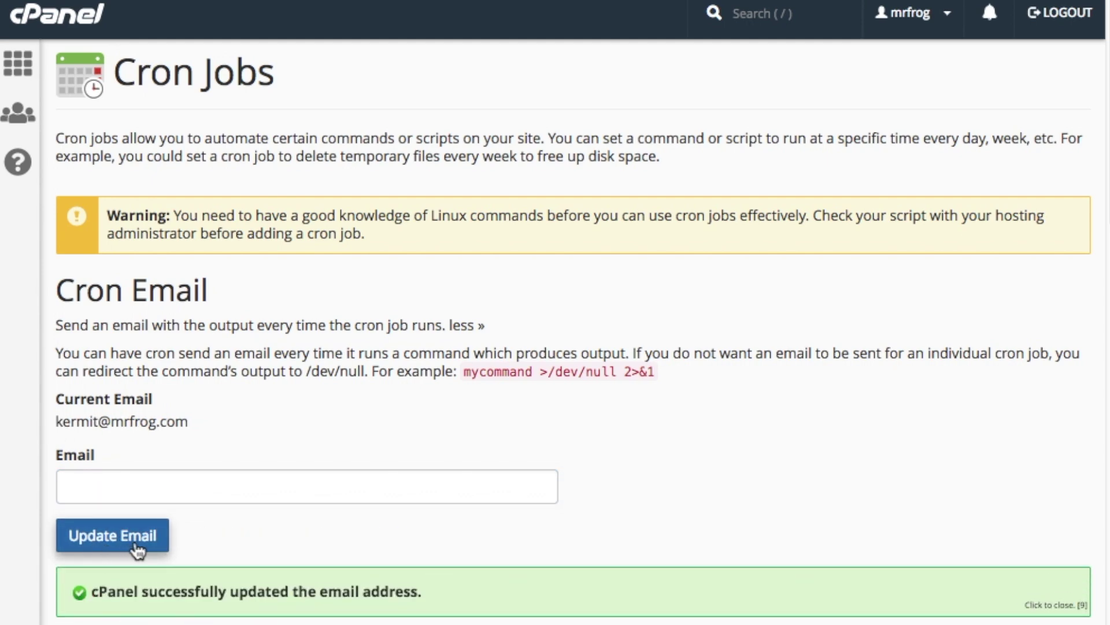
{"action": "left_click", "coordinate": [1034, 606]}
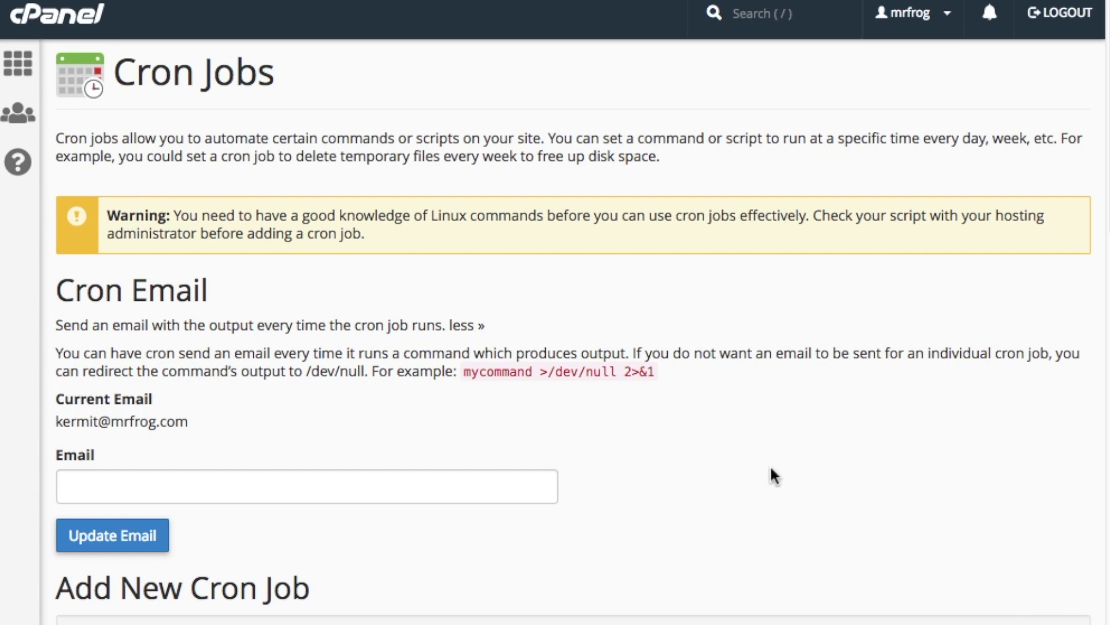
{"action": "scroll", "coordinate": [772, 476], "scroll_direction": "down", "scroll_amount": 4}
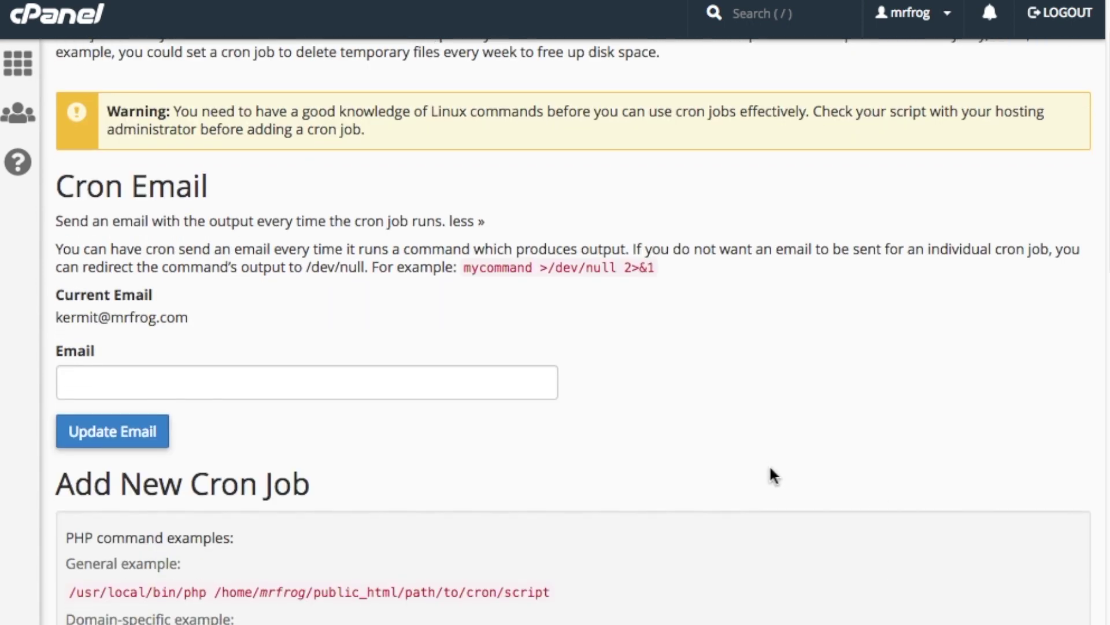
{"action": "scroll", "coordinate": [771, 467], "scroll_direction": "down", "scroll_amount": 5}
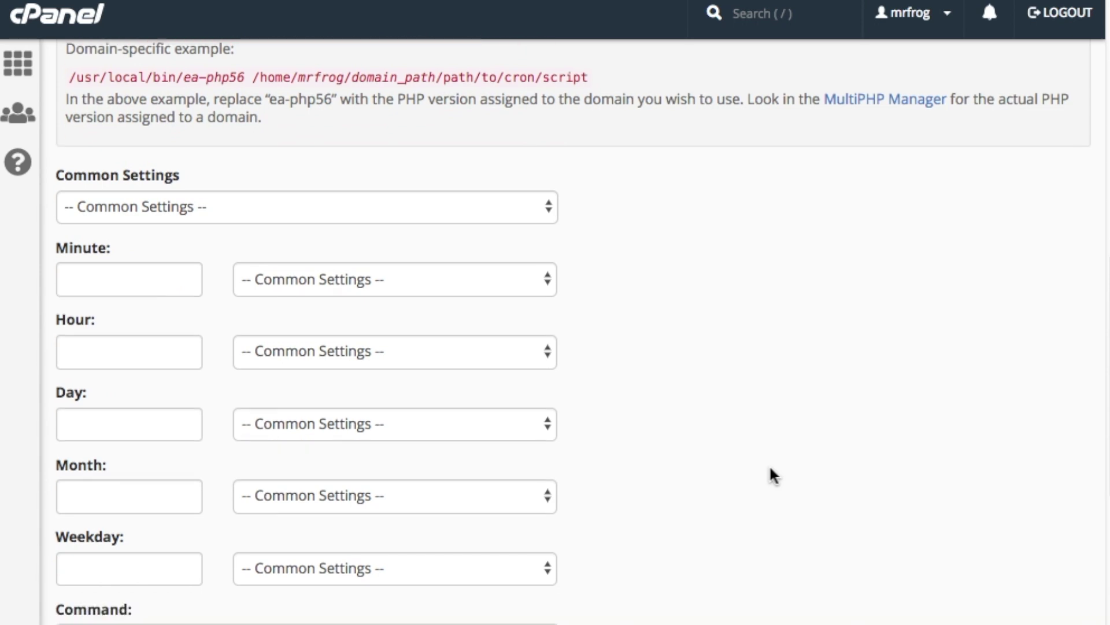
{"action": "scroll", "coordinate": [772, 476], "scroll_direction": "down", "scroll_amount": 1}
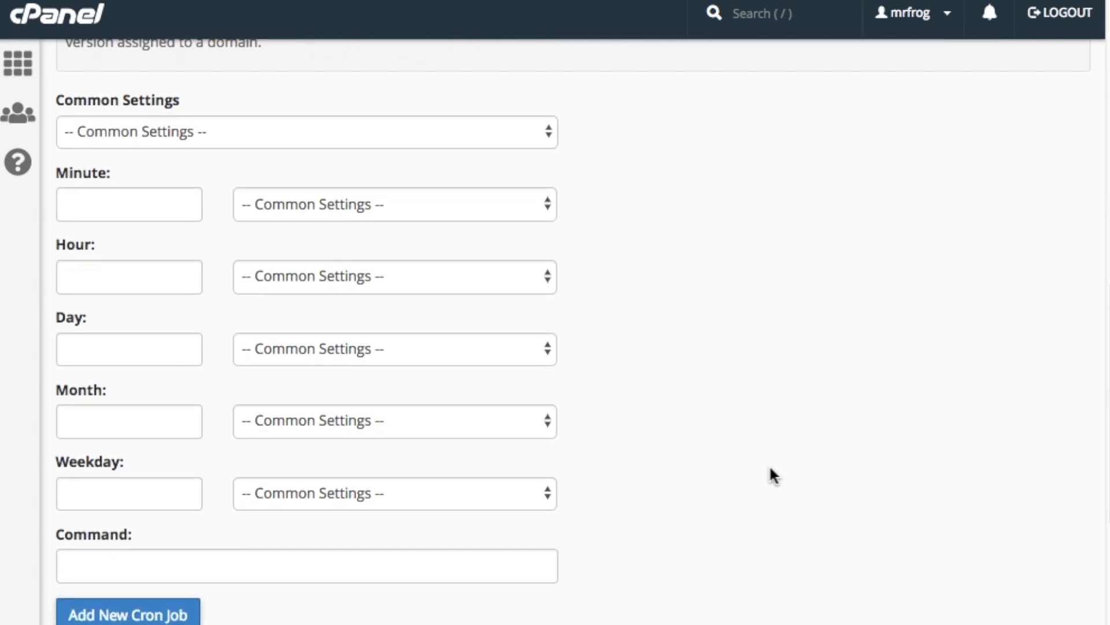
{"action": "scroll", "coordinate": [770, 475], "scroll_direction": "down", "scroll_amount": 1}
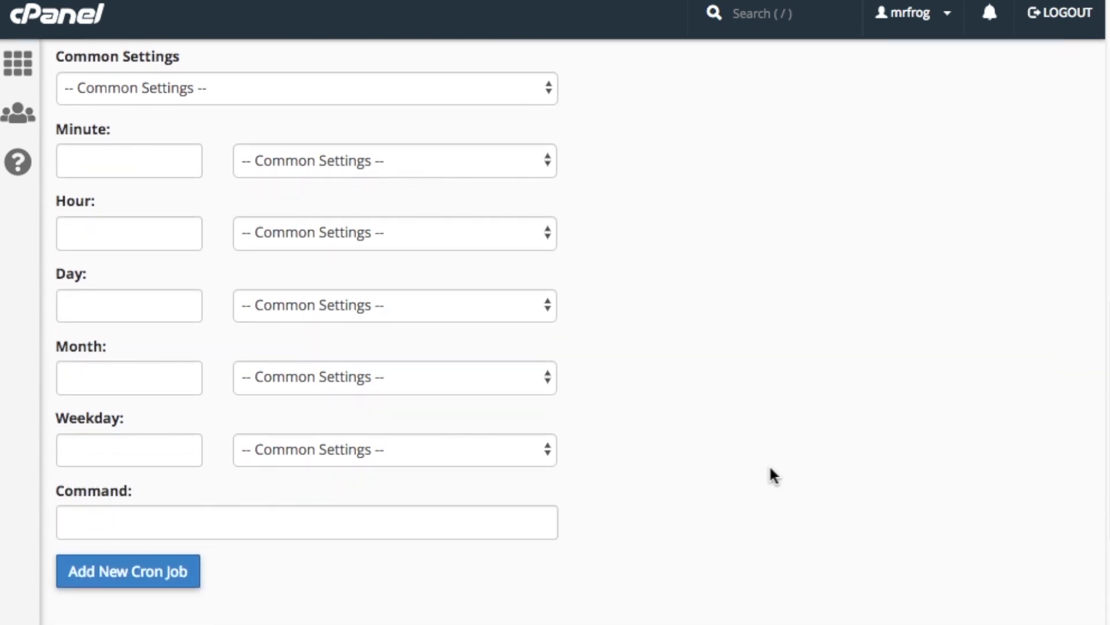
Choose a preset schedule from the Common Settings list for the new cron job.
{"action": "left_click", "coordinate": [451, 83]}
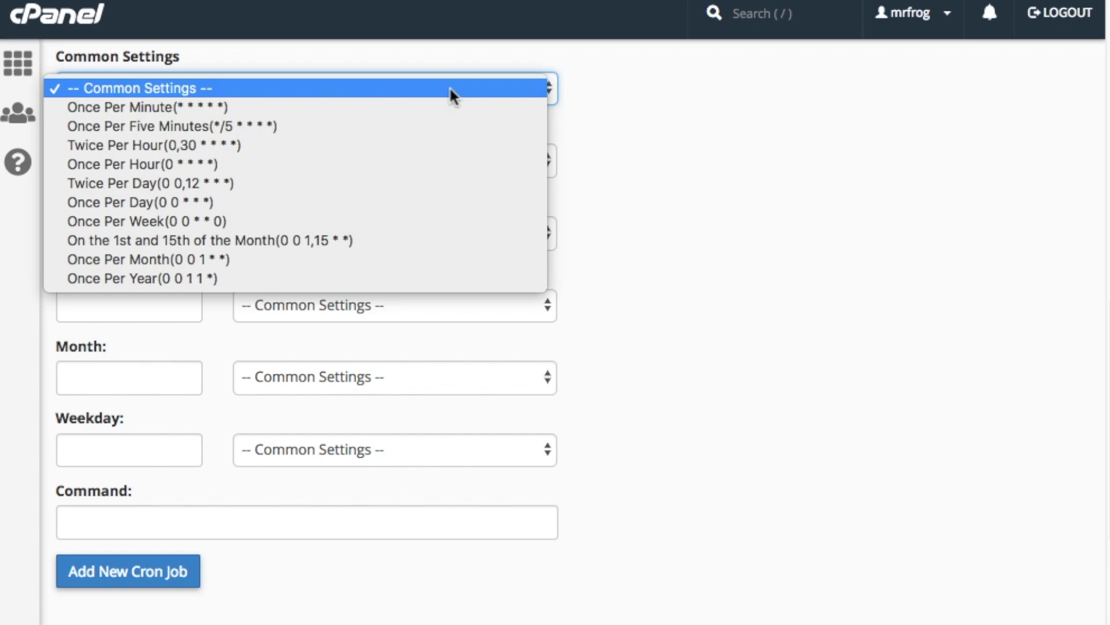
Start from Once Per Week, then set minute 5, hour 6 and weekday Tuesday (2).
{"action": "left_click", "coordinate": [410, 221]}
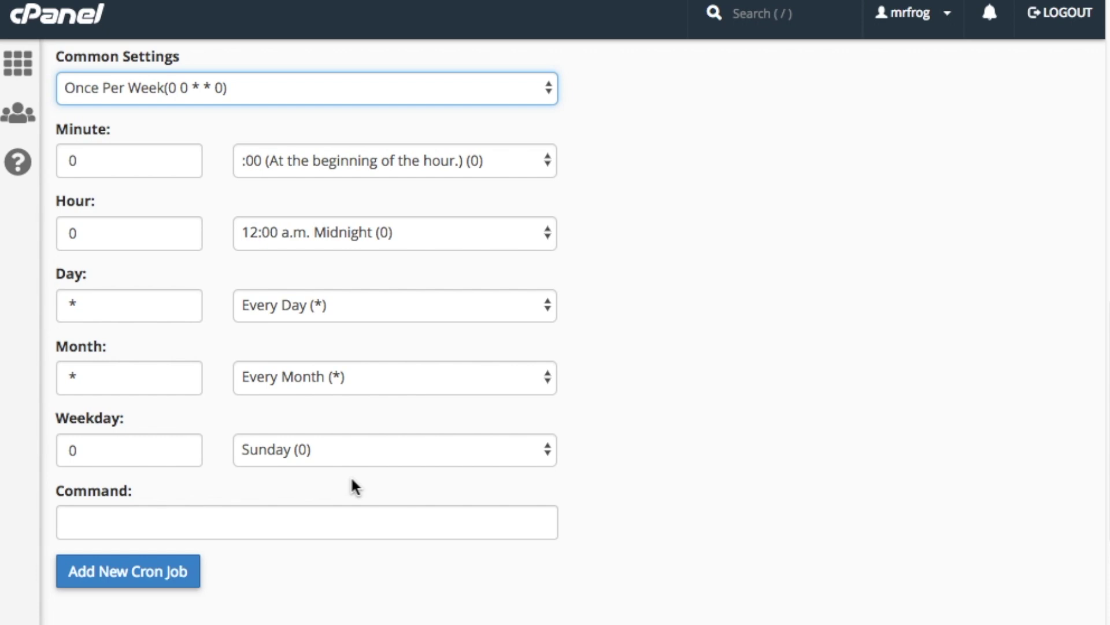
{"action": "left_click", "coordinate": [183, 161]}
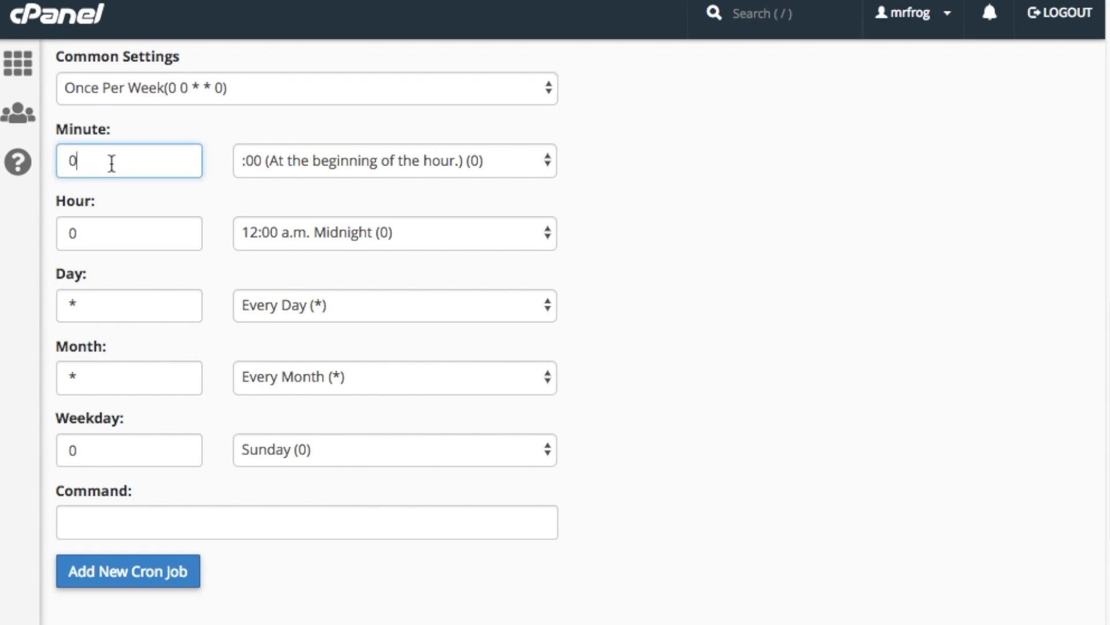
{"action": "key", "text": "BackSpace"}
{"action": "type", "text": "5"}
{"action": "left_click", "coordinate": [140, 229]}
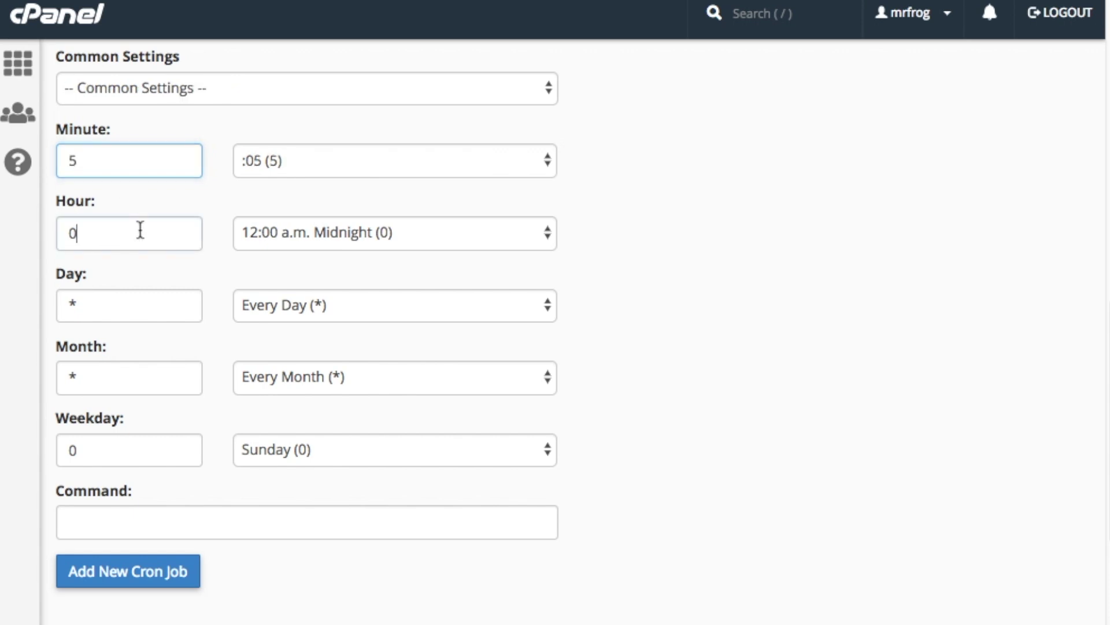
{"action": "key", "text": "BackSpace"}
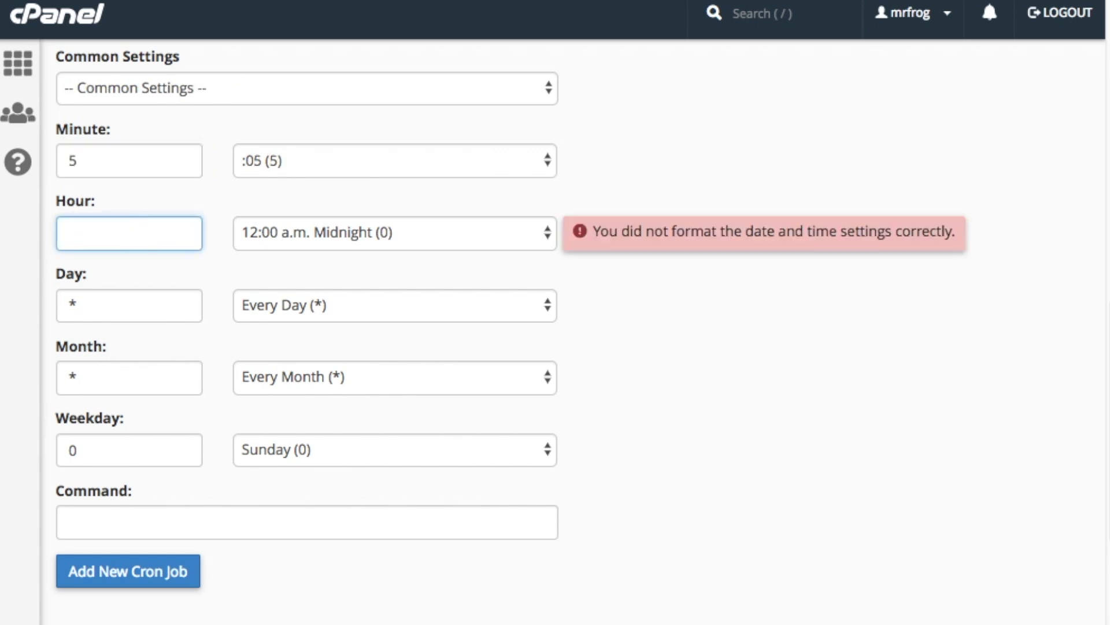
{"action": "type", "text": "6"}
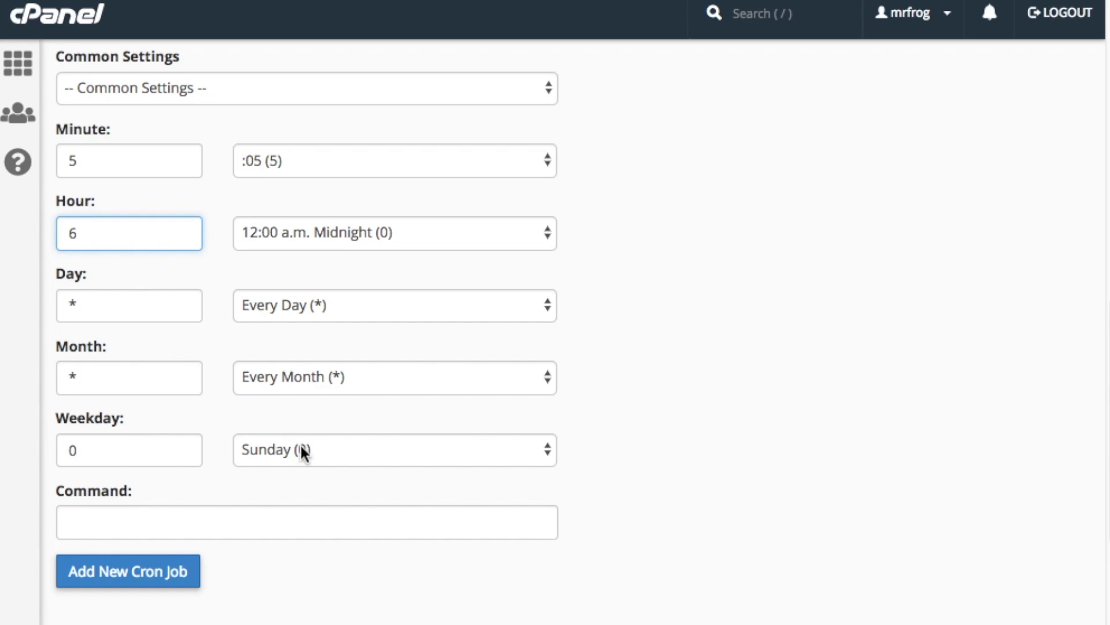
{"action": "left_click", "coordinate": [301, 447]}
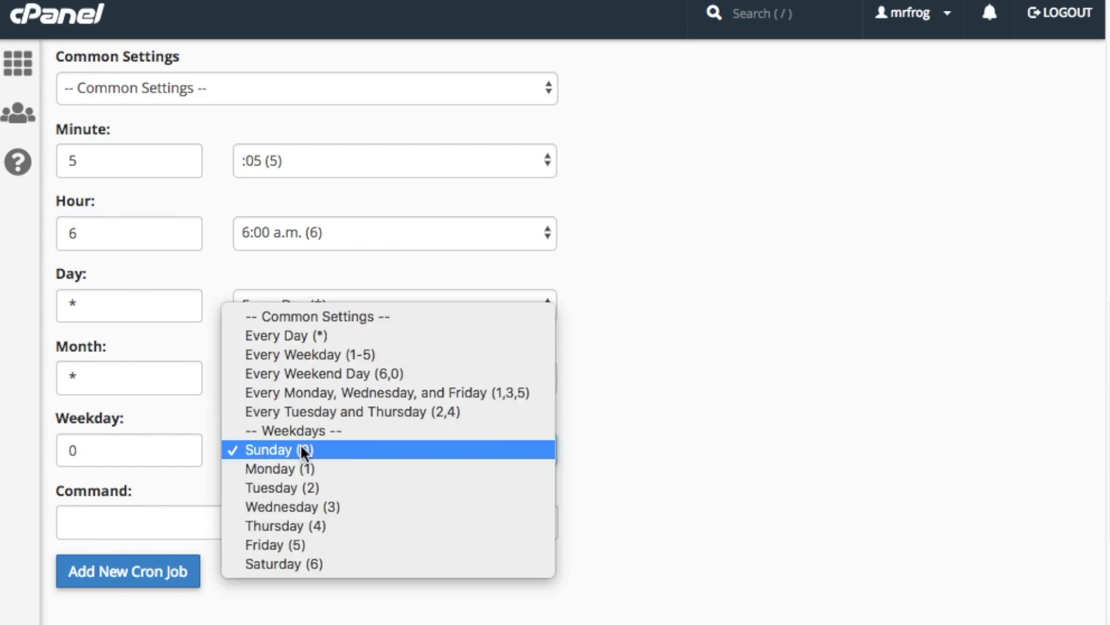
{"action": "left_click", "coordinate": [299, 487]}
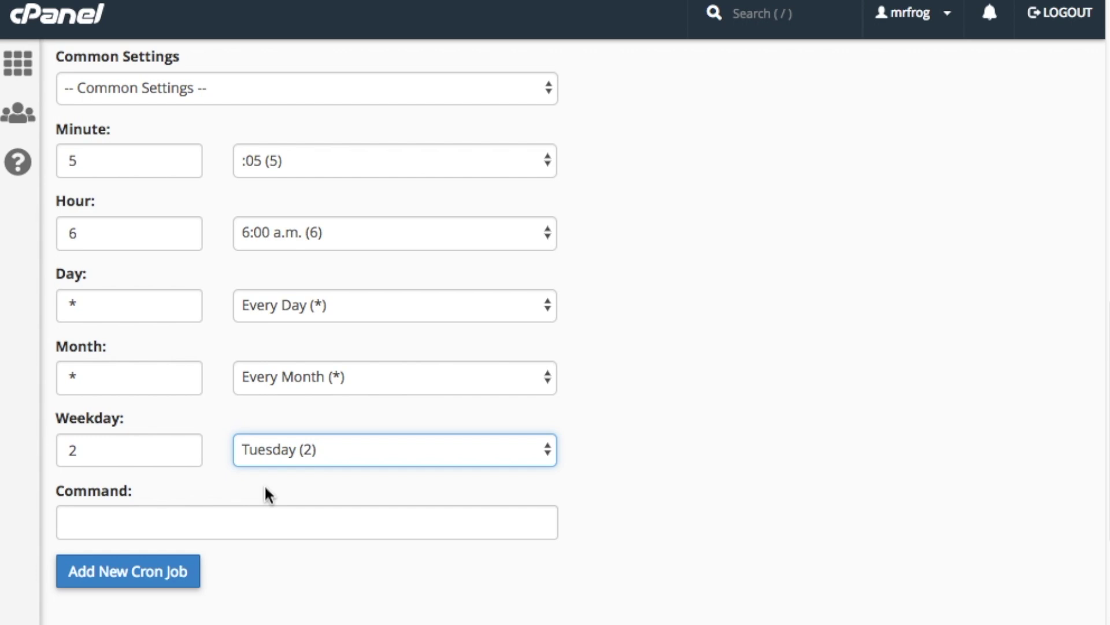
{"action": "left_click", "coordinate": [249, 521]}
{"action": "type", "text": "/usr/"}
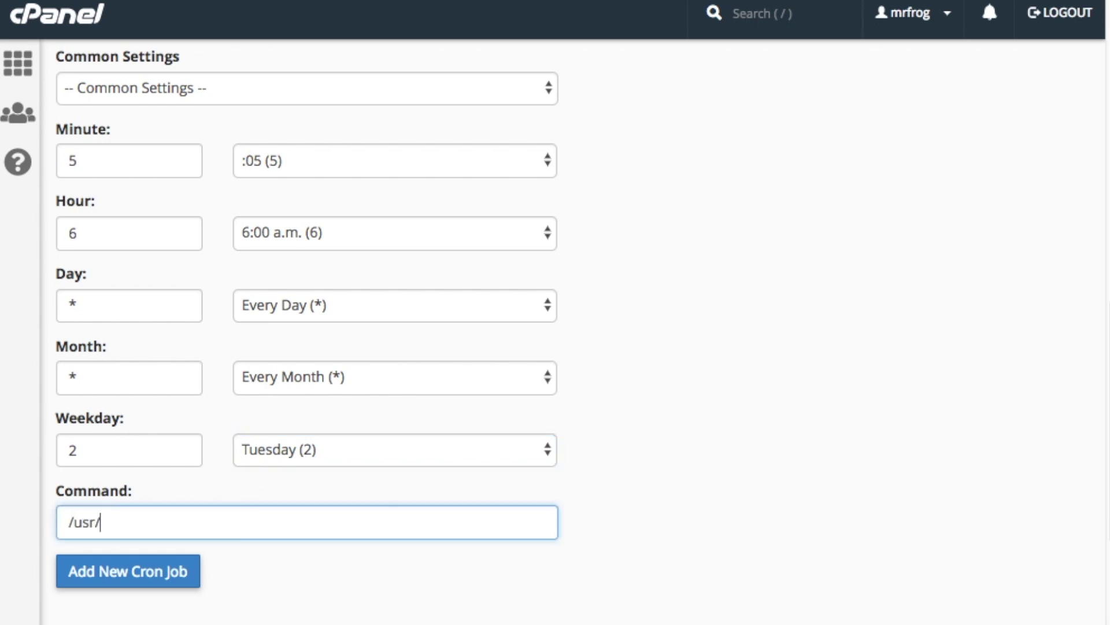
{"action": "type", "text": "local/cp"}
{"action": "type", "text": "anel"}
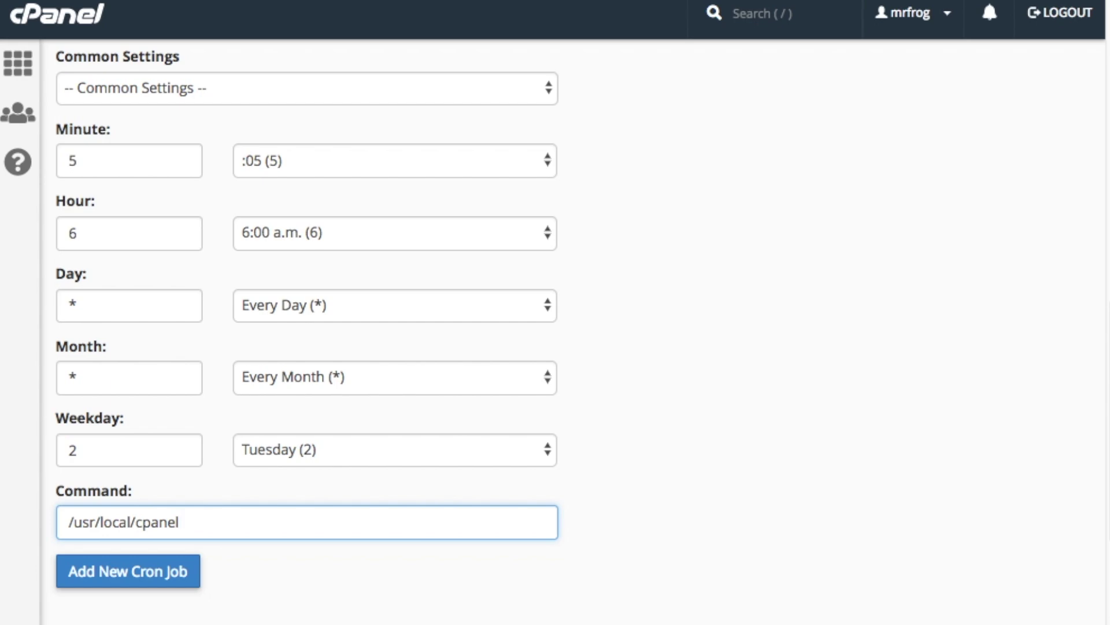
{"action": "type", "text": "/scripts/cpbackup"}
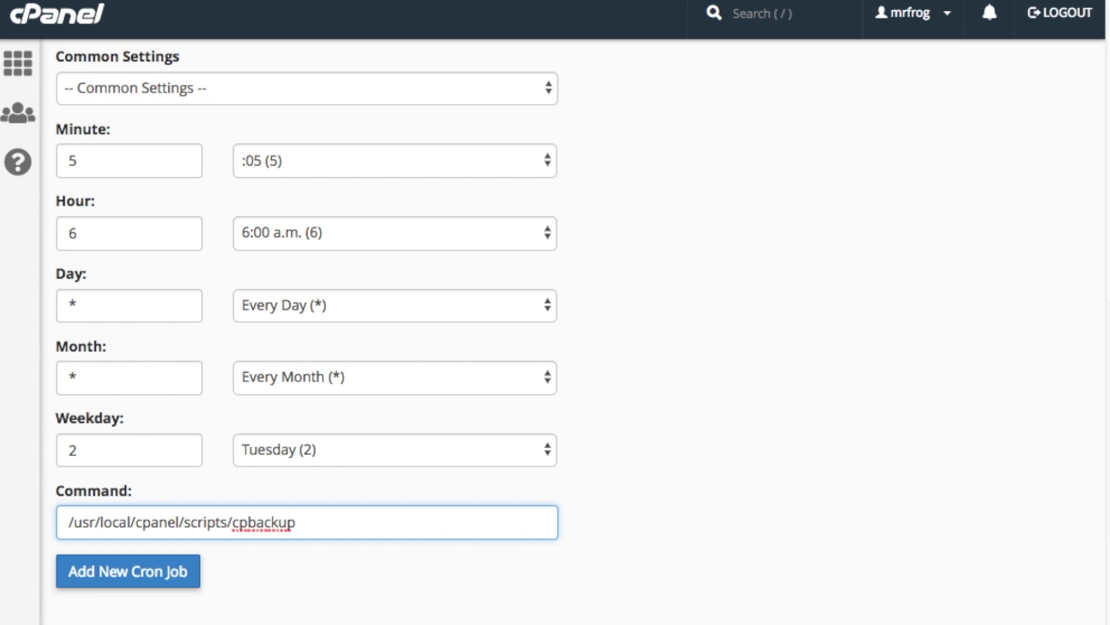
{"action": "type", "text": " /dev/"}
{"action": "type", "text": "null"}
{"action": "type", "text": " 2"}
{"action": "type", "text": ">&"}
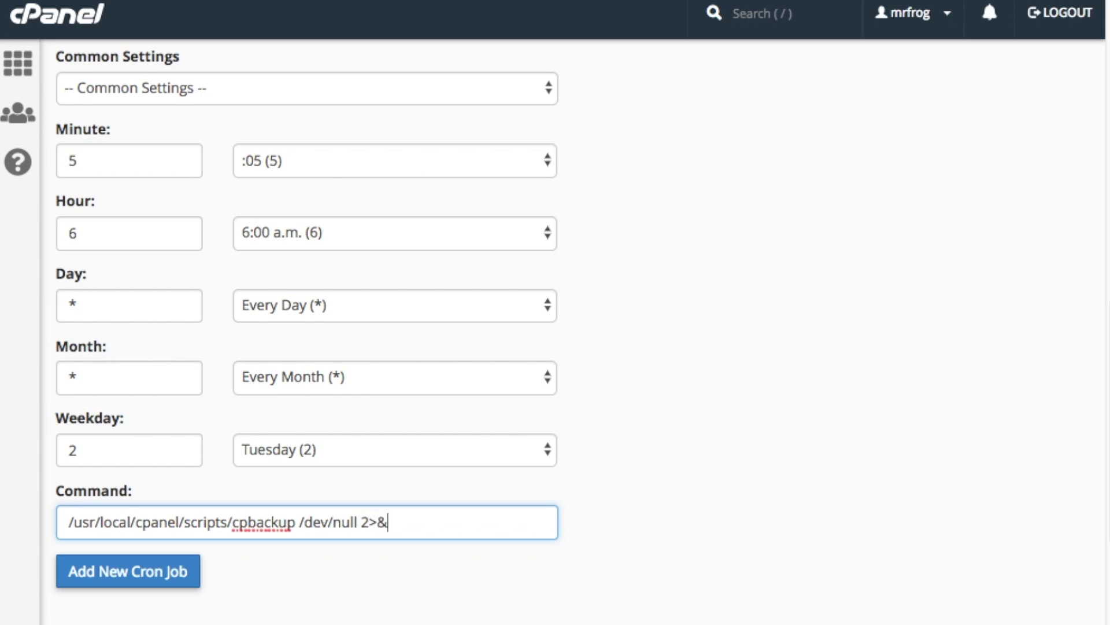
{"action": "type", "text": "1"}
Add the cron job running the cpbackup script with output sent to /dev/null 2>&1.
{"action": "left_click", "coordinate": [154, 571]}
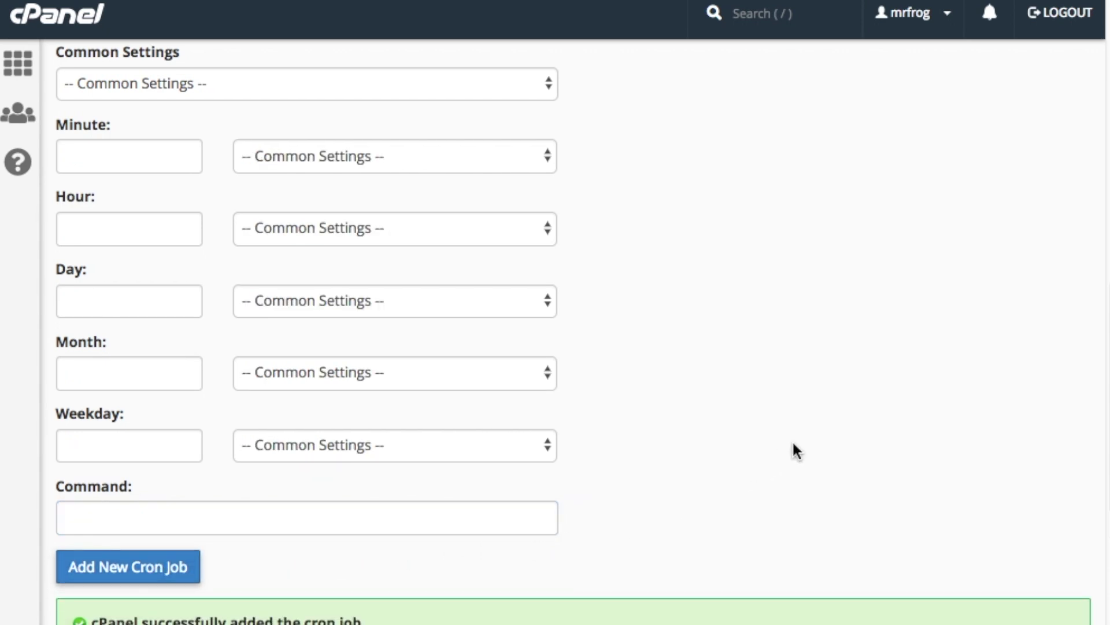
Dismiss the success banner and view the weekly cpbackup job under Current Cron Jobs.
{"action": "left_click", "coordinate": [1041, 571]}
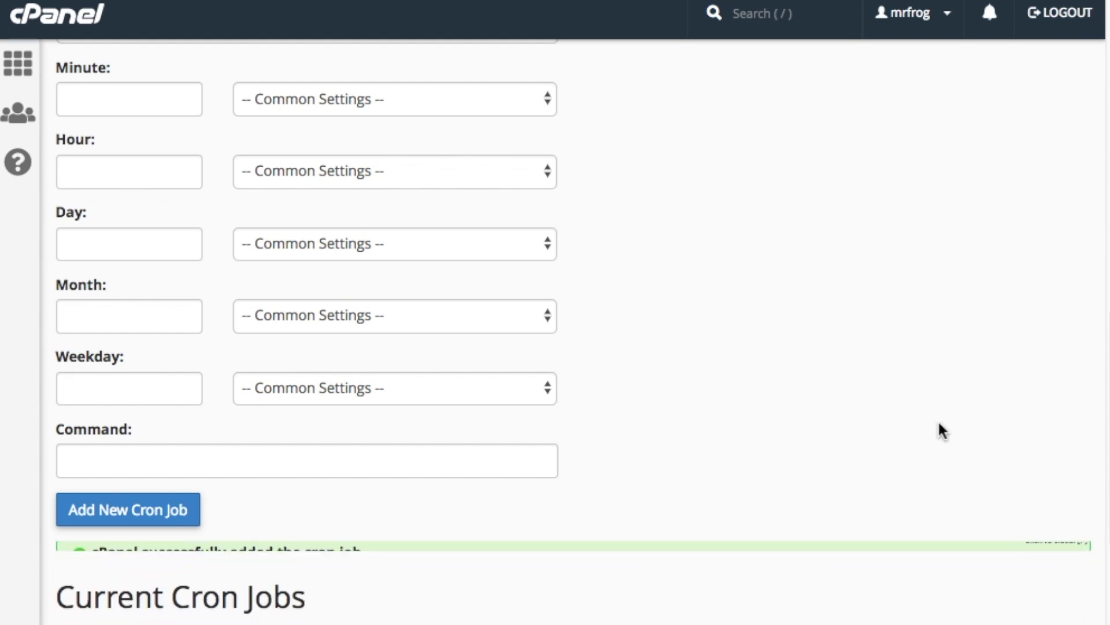
{"action": "scroll", "coordinate": [885, 389], "scroll_direction": "down", "scroll_amount": 1}
{"action": "scroll", "coordinate": [883, 388], "scroll_direction": "down", "scroll_amount": 2}
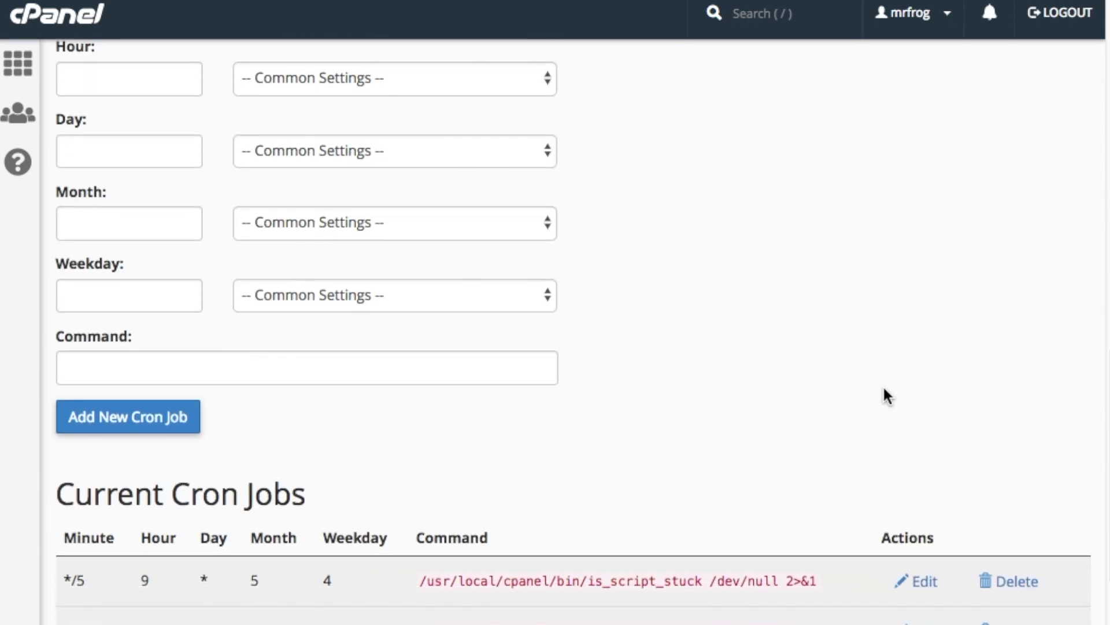